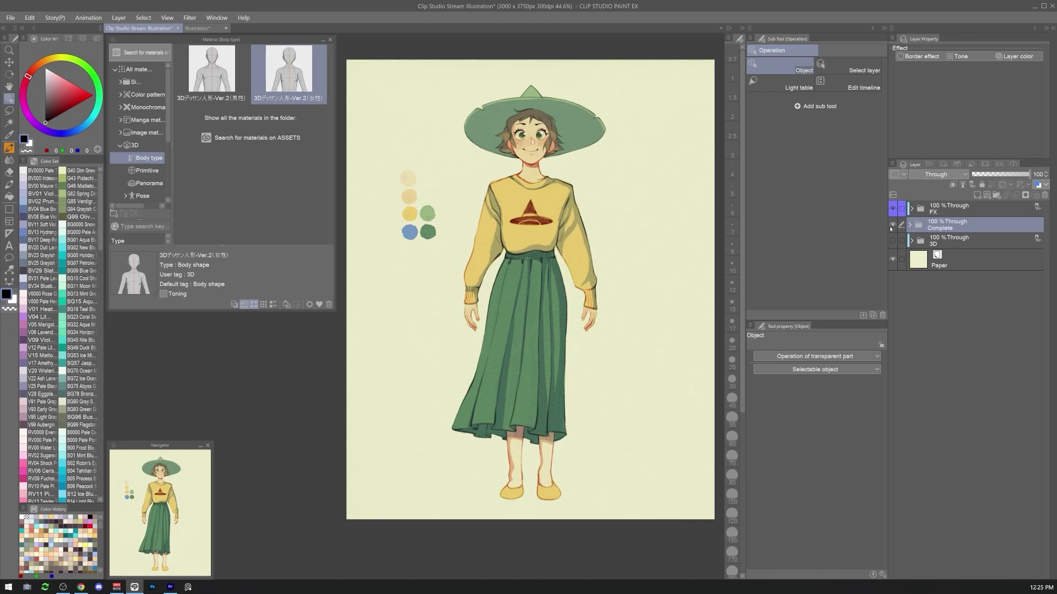
Hide the Complete folder, preview the figure in the 3D folder, and hide the 3D folder again.
click(893, 240)
click(892, 225)
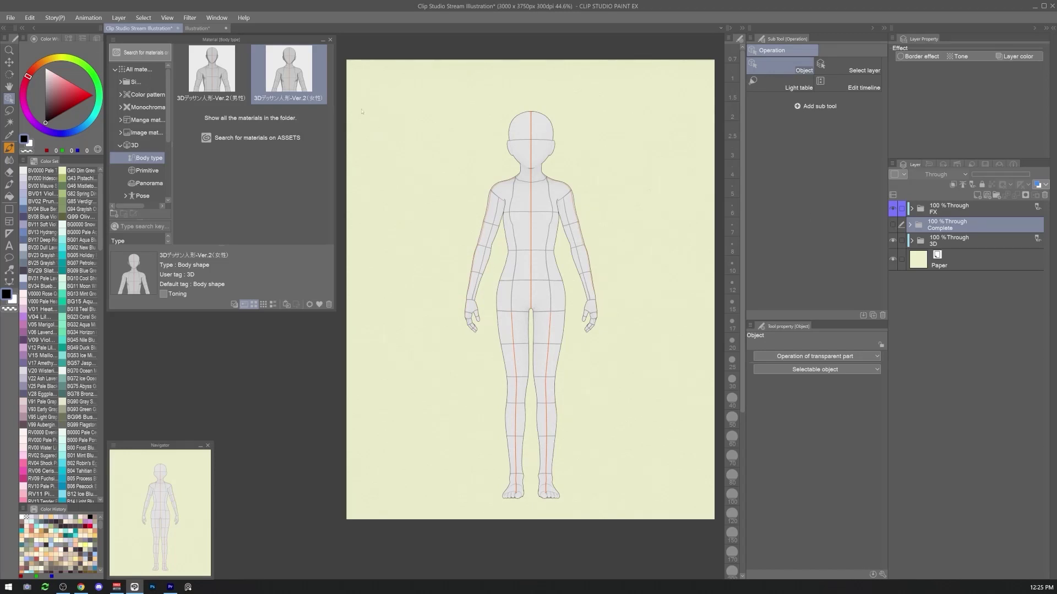
click(330, 40)
drag(555, 149, 493, 158)
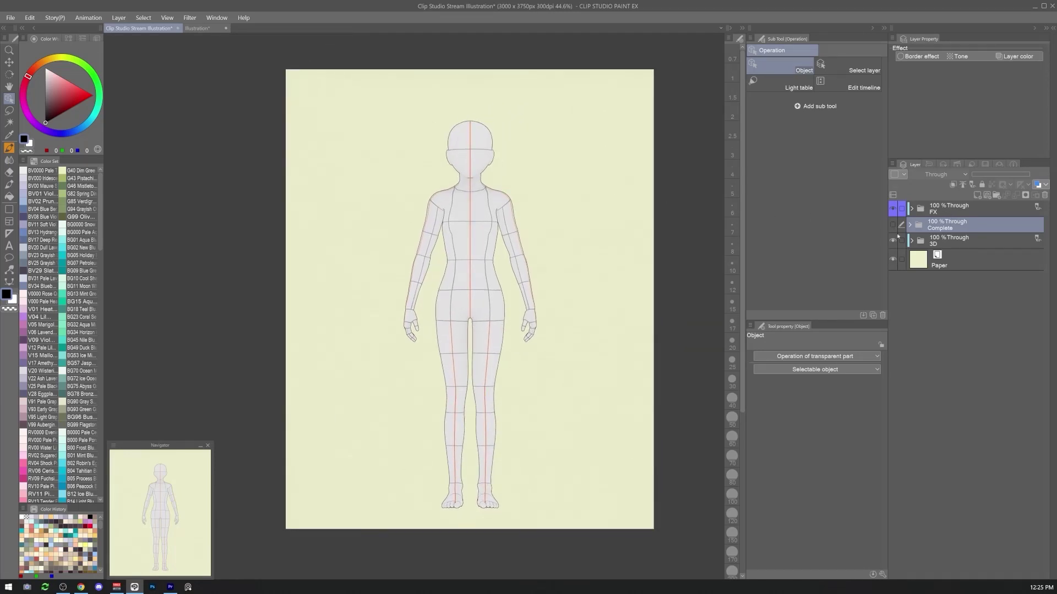
click(892, 241)
Open the Body type materials and place the female 3D drawing figure on the canvas.
click(216, 18)
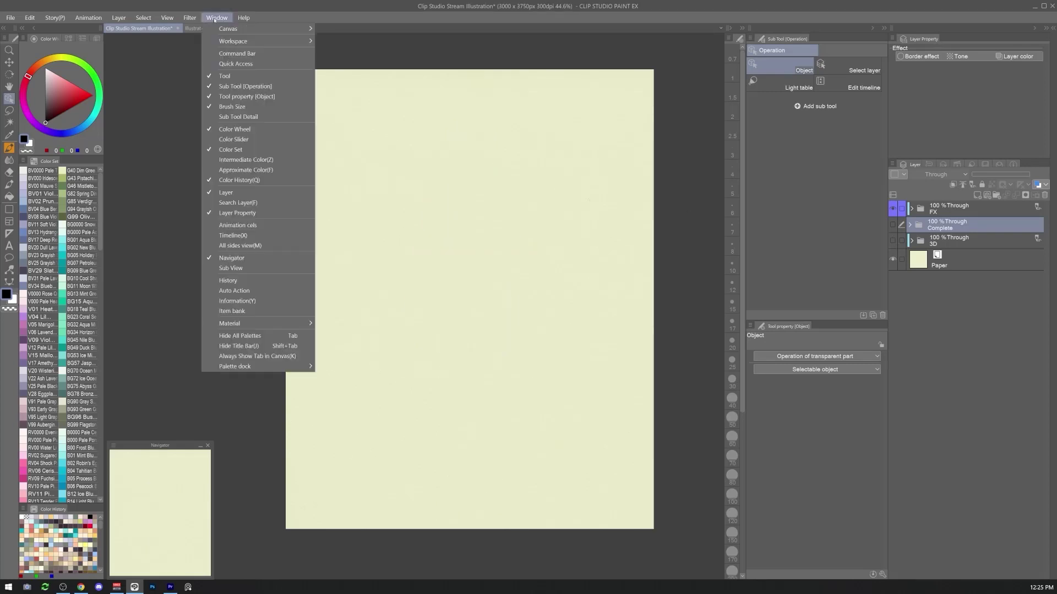
mouse_move(281, 324)
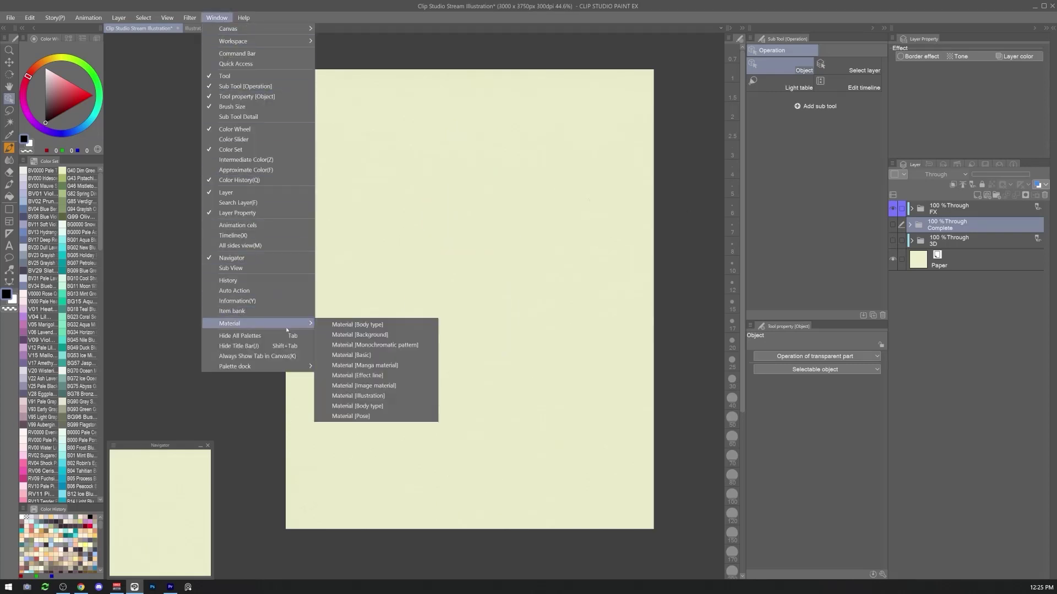
click(388, 406)
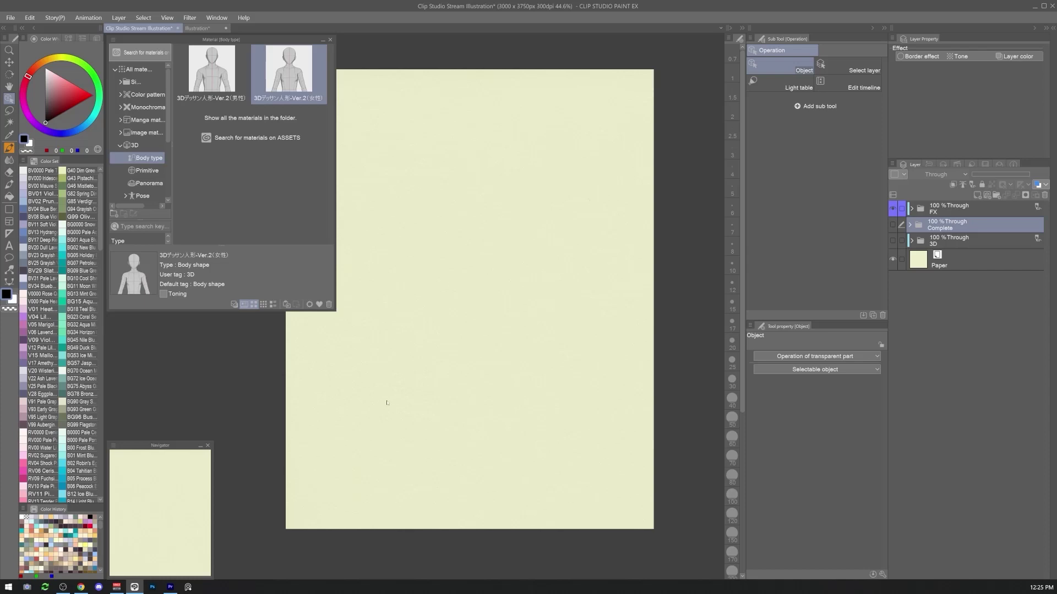
drag(281, 81, 466, 259)
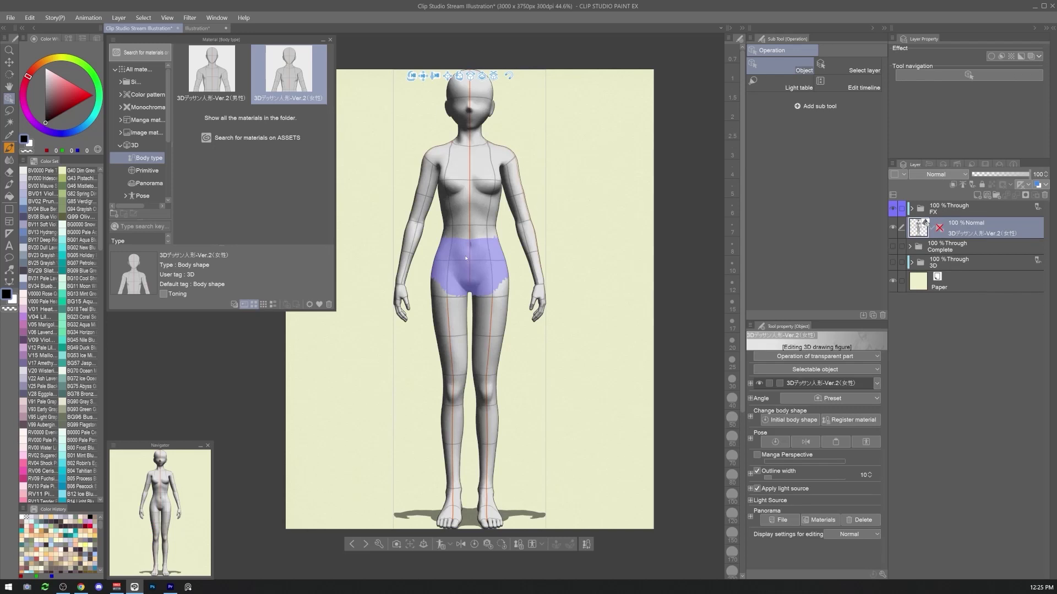
Adjust the 3D figure so it fits inside the page and lower its layer opacity below 50%.
drag(435, 75, 441, 91)
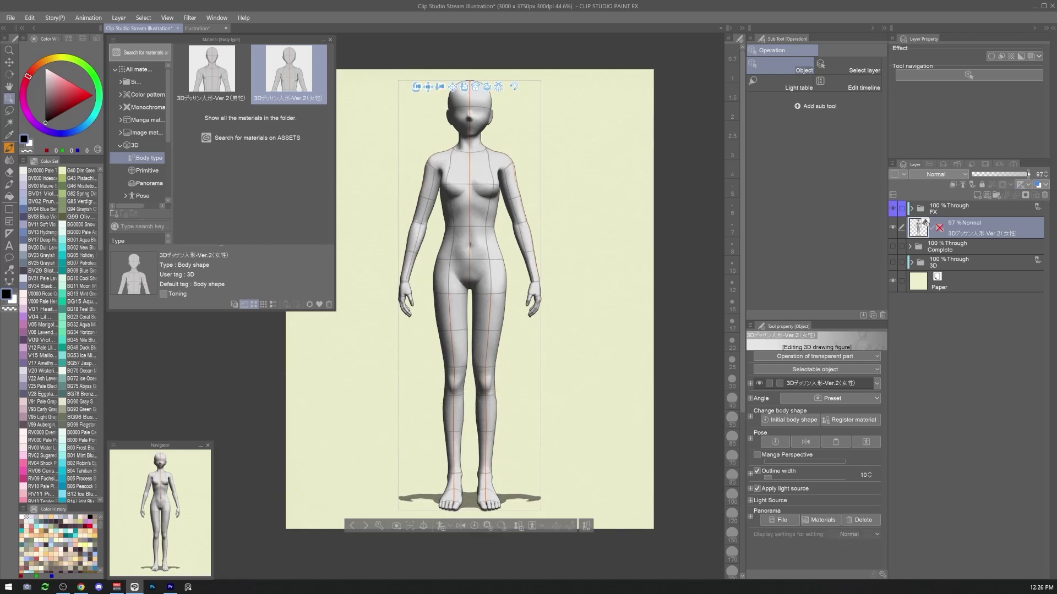
click(992, 174)
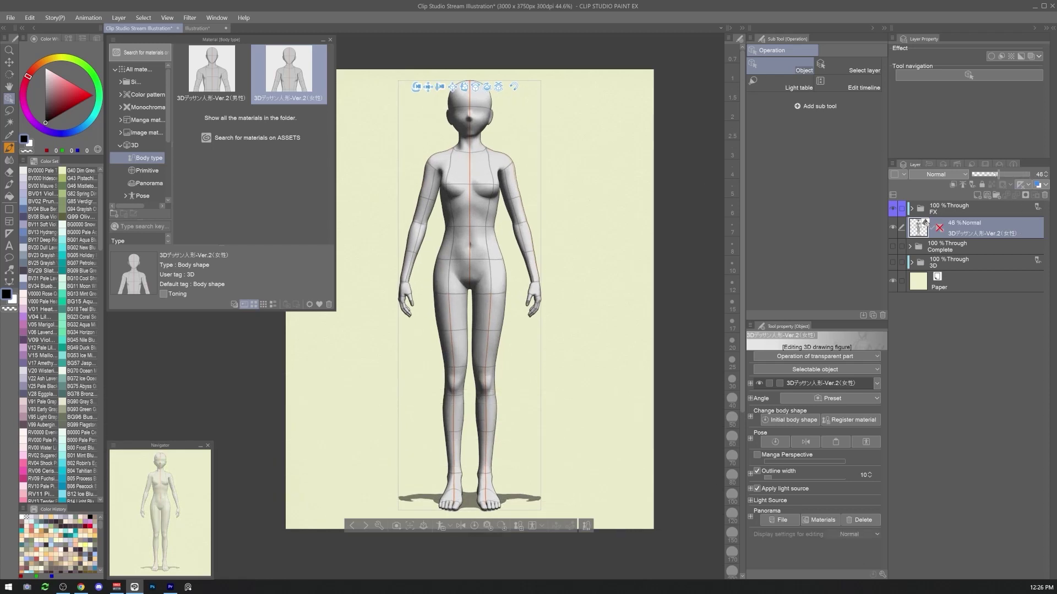
click(981, 186)
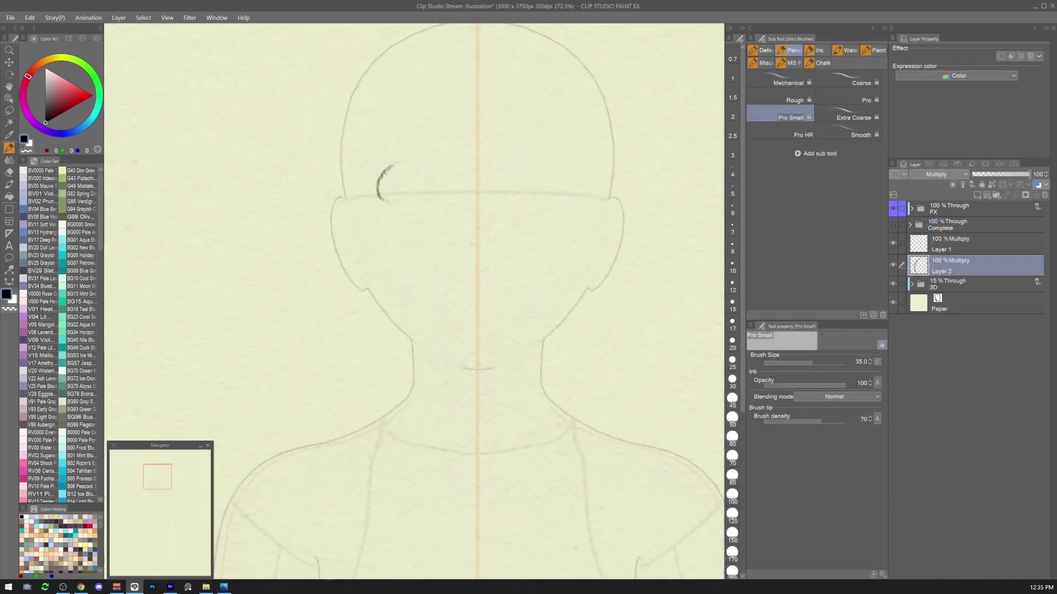
Sketch both eyes and eyebrows over the 3D head guide on Layer 2 with the Pro Small pencil.
mouse_move(392, 165)
mouse_down()
mouse_move(428, 208)
mouse_move(406, 199)
mouse_move(435, 204)
mouse_up()
mouse_move(511, 169)
mouse_down()
mouse_move(558, 167)
mouse_move(575, 194)
mouse_up()
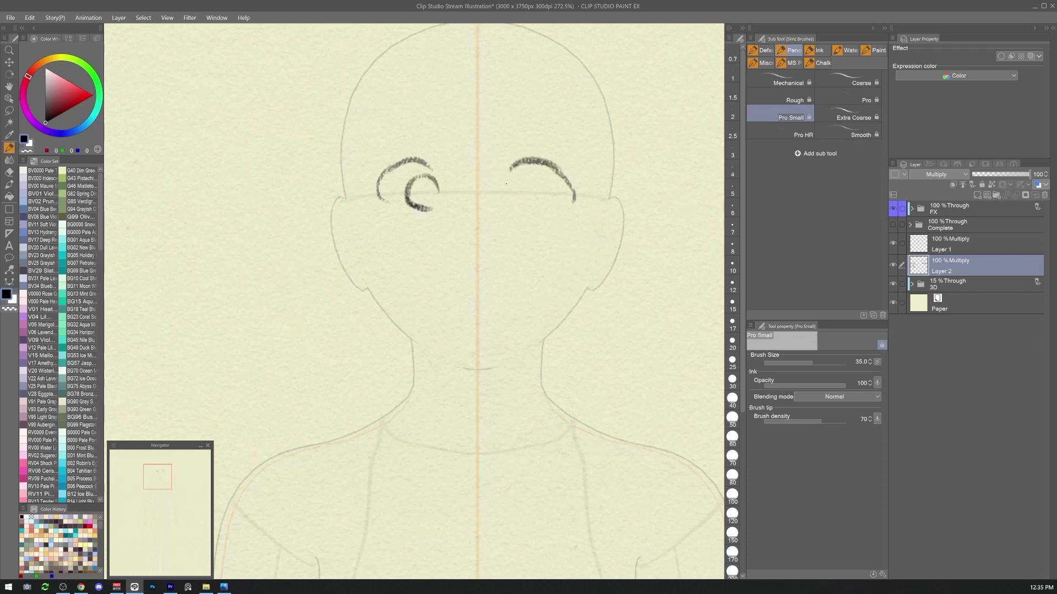
mouse_move(507, 184)
mouse_down()
mouse_move(528, 189)
mouse_move(538, 207)
mouse_up()
mouse_move(377, 184)
mouse_down()
mouse_move(410, 161)
mouse_move(434, 165)
mouse_up()
mouse_move(509, 164)
mouse_down()
mouse_move(560, 169)
mouse_move(575, 193)
mouse_up()
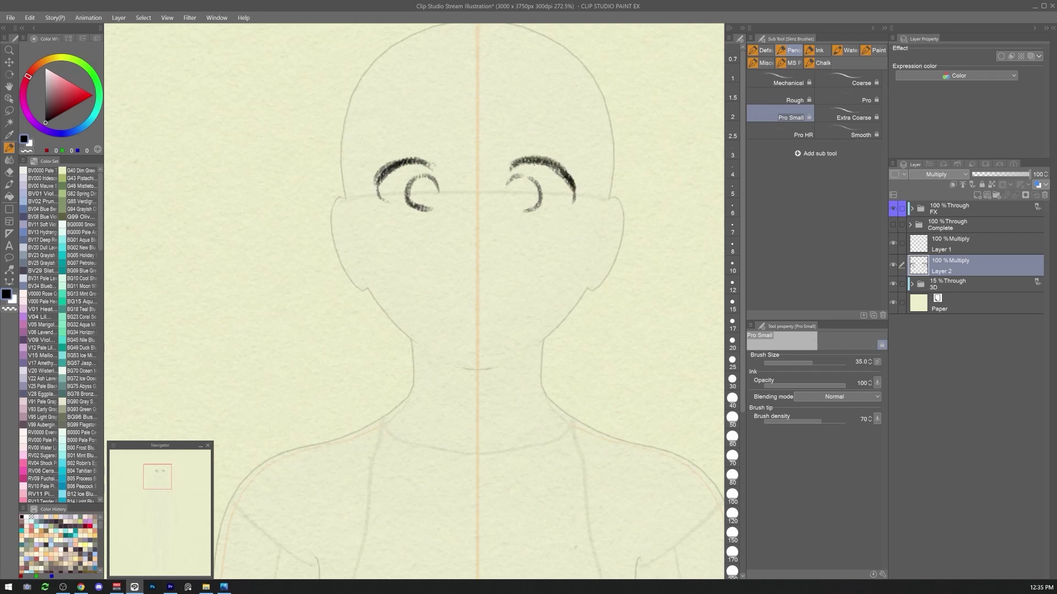
drag(507, 130, 568, 122)
mouse_move(394, 120)
mouse_down()
mouse_move(451, 137)
mouse_move(438, 128)
mouse_up()
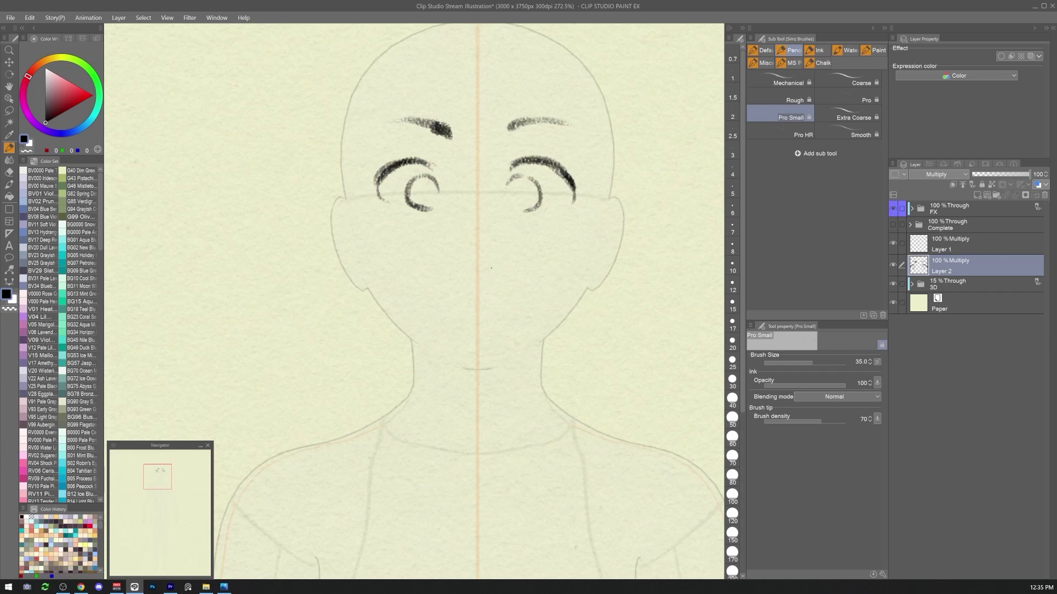
Sketch the nose and smiling mouth on the face and complete the round irises of both eyes.
mouse_move(489, 224)
mouse_down()
mouse_move(500, 248)
mouse_move(482, 260)
mouse_up()
mouse_move(457, 278)
mouse_down()
mouse_move(476, 287)
mouse_move(533, 271)
mouse_up()
drag(517, 183, 521, 216)
drag(432, 176, 431, 211)
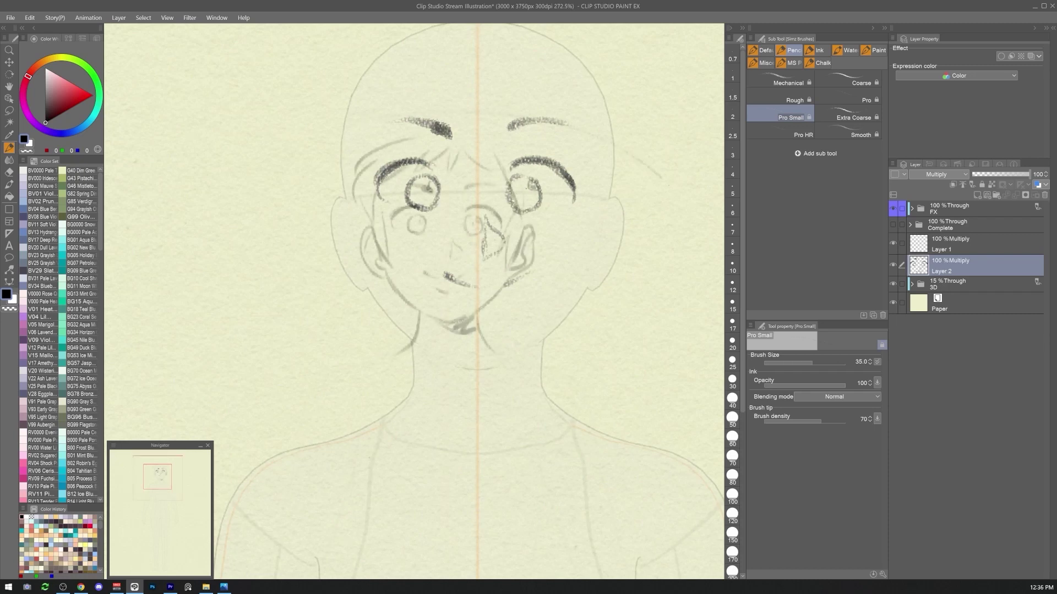
Sketch the wide oval hat brim around the head and add small notches on both sides of its edge.
mouse_move(315, 135)
mouse_down()
mouse_move(243, 253)
mouse_move(394, 300)
mouse_up()
drag(270, 146, 290, 143)
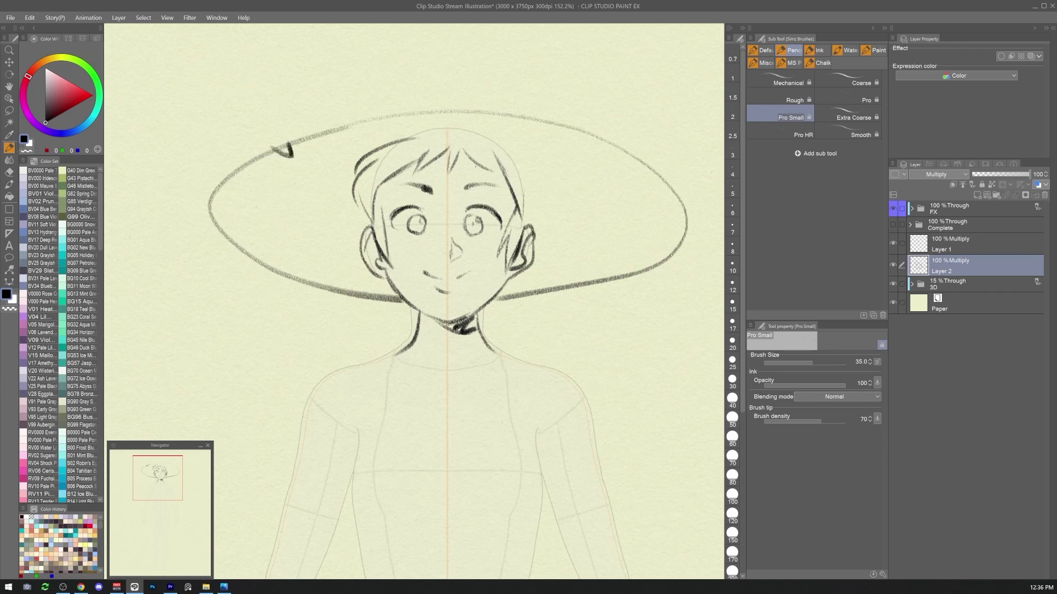
drag(656, 180, 667, 191)
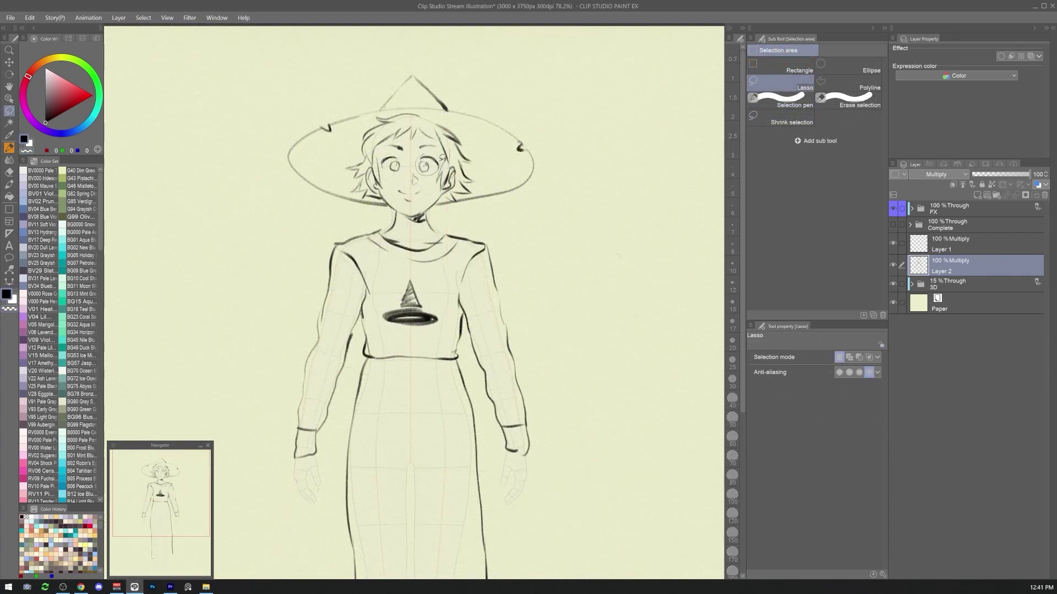
Scale down the lassoed eye on the right side of the face to 93% width and 88% height.
click(29, 18)
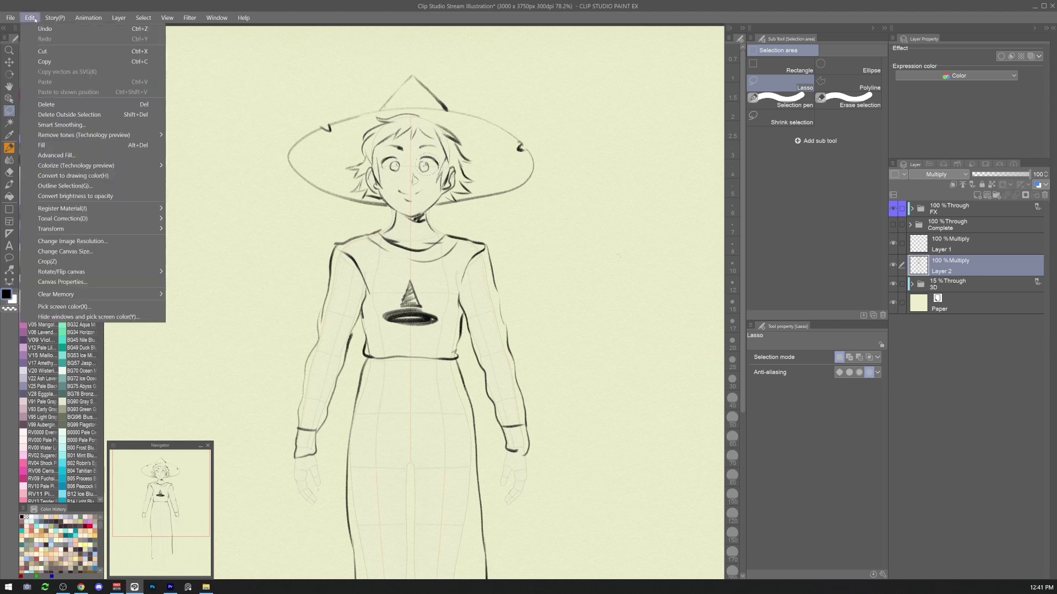
mouse_move(138, 229)
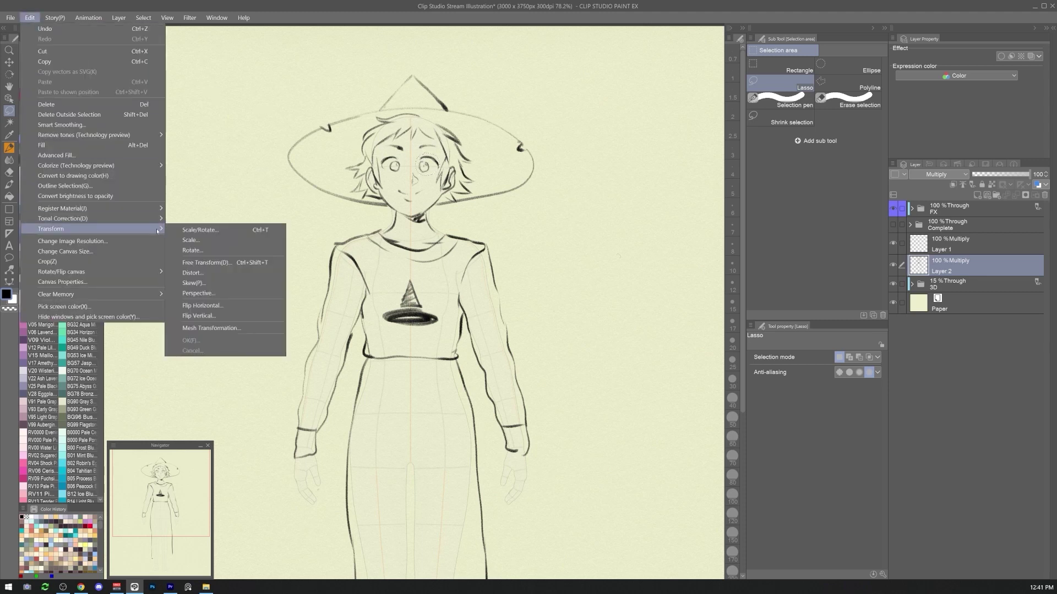
click(258, 241)
drag(439, 152, 434, 169)
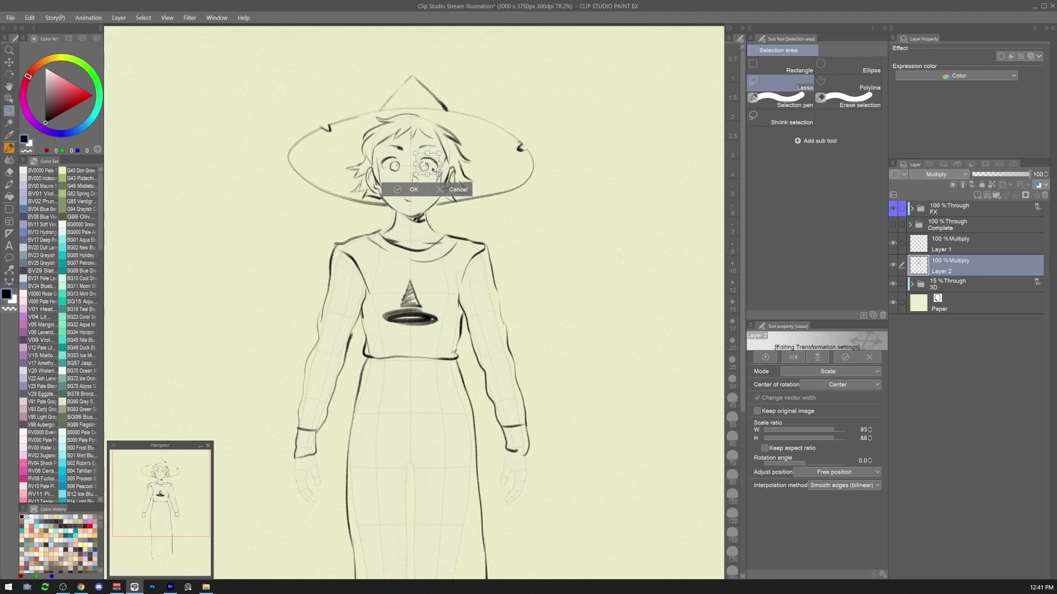
click(412, 189)
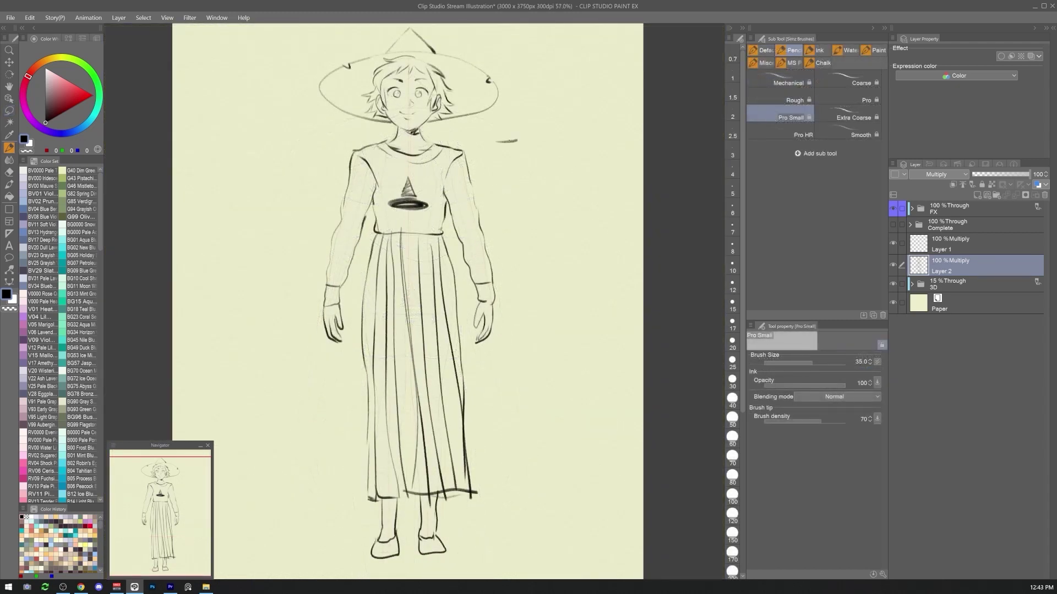
mouse_move(506, 140)
mouse_down()
mouse_move(497, 237)
mouse_move(506, 244)
mouse_move(512, 486)
mouse_up()
key(ctrl+z)
key(ctrl+z)
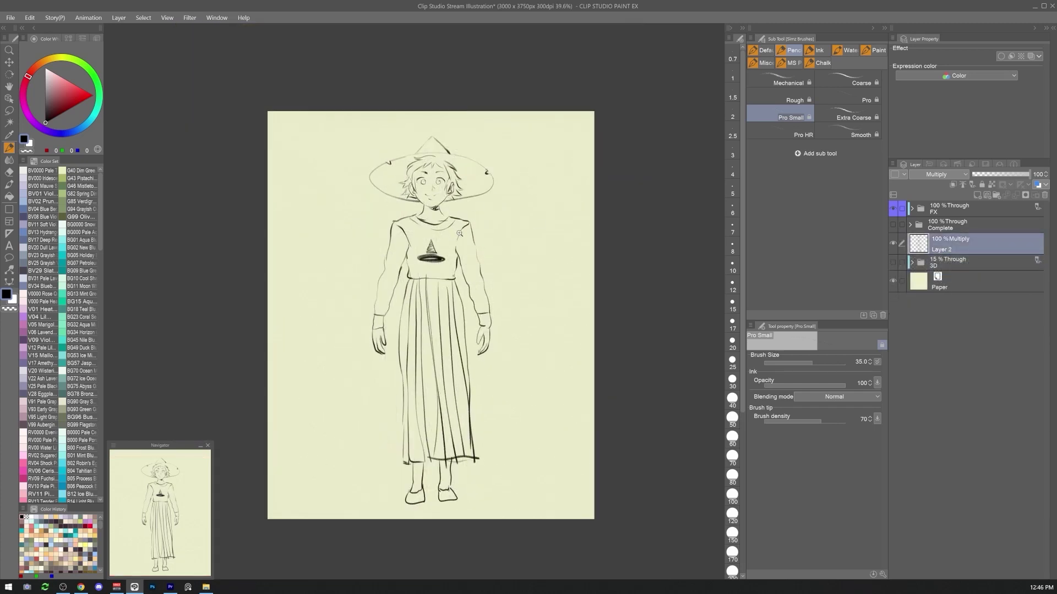
Turn on the blue layer color effect for the sketch on Layer 2.
click(459, 233)
scroll(427, 315, down, 1)
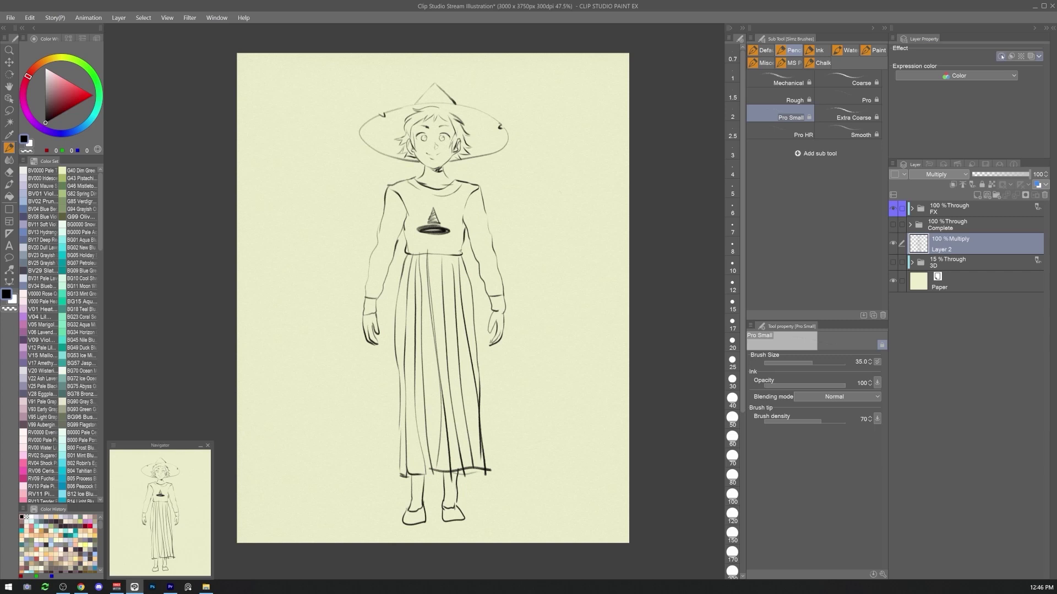
click(1031, 56)
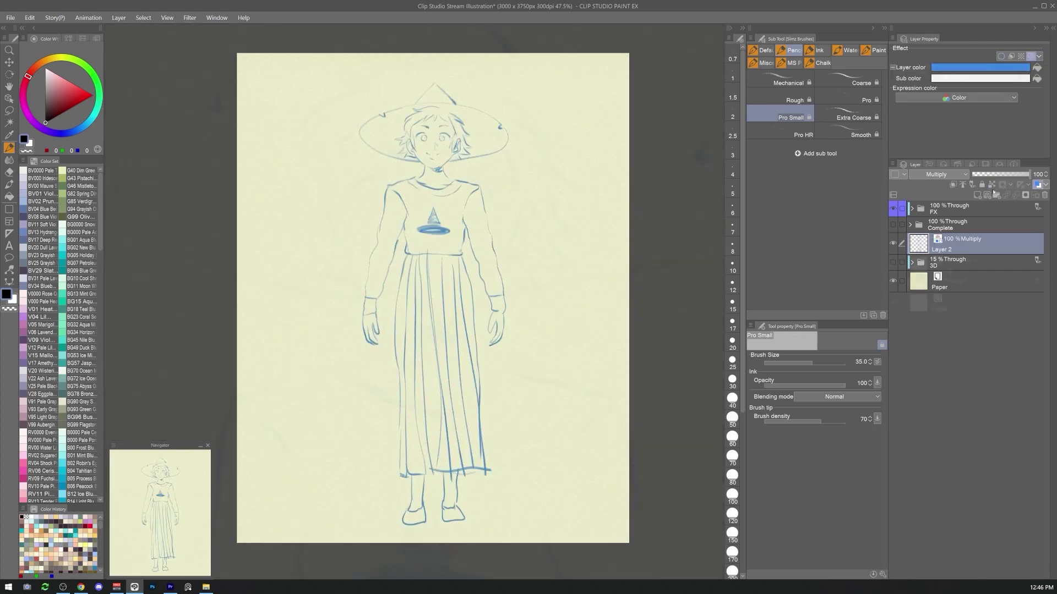
Draw clean dark line art for the eyes and eyebrows over the blue sketch on Layer 1.
mouse_move(342, 204)
mouse_down()
mouse_move(352, 187)
mouse_move(385, 189)
mouse_up()
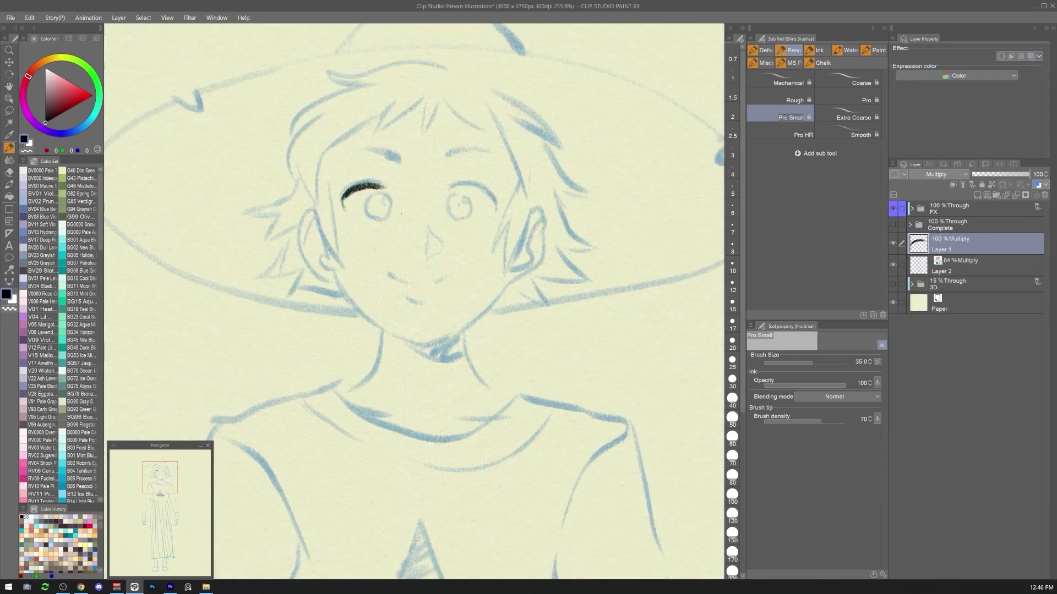
mouse_move(346, 180)
mouse_down()
mouse_move(384, 177)
mouse_move(399, 159)
mouse_move(475, 149)
mouse_up()
mouse_move(449, 187)
mouse_down()
mouse_move(497, 204)
mouse_move(502, 186)
mouse_move(479, 175)
mouse_move(447, 216)
mouse_move(462, 195)
mouse_up()
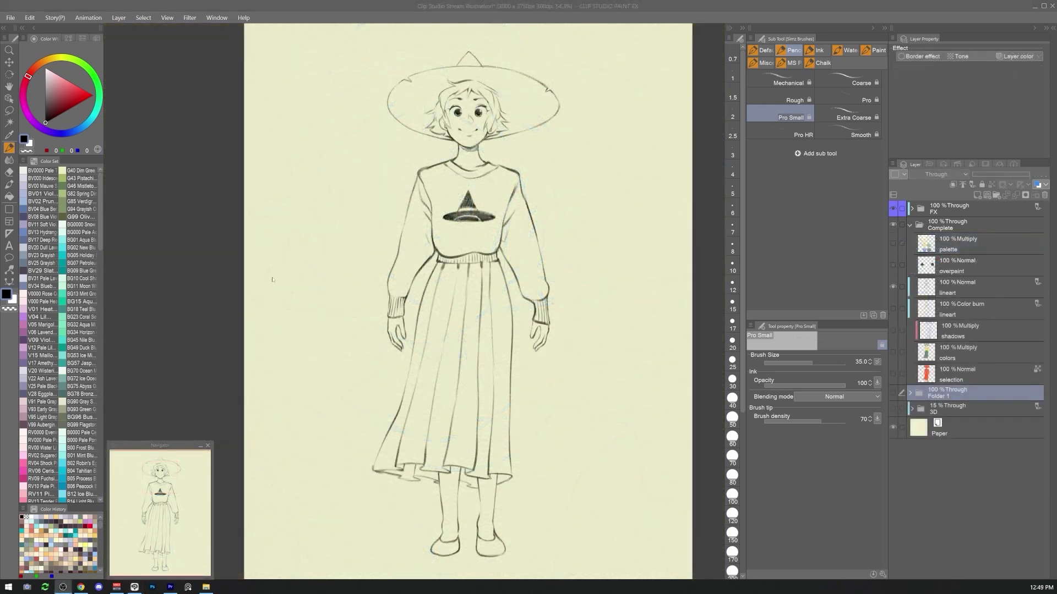
Sample the yellow palette swatch and shift the drawing color's hue to turquoise.
drag(573, 267, 554, 264)
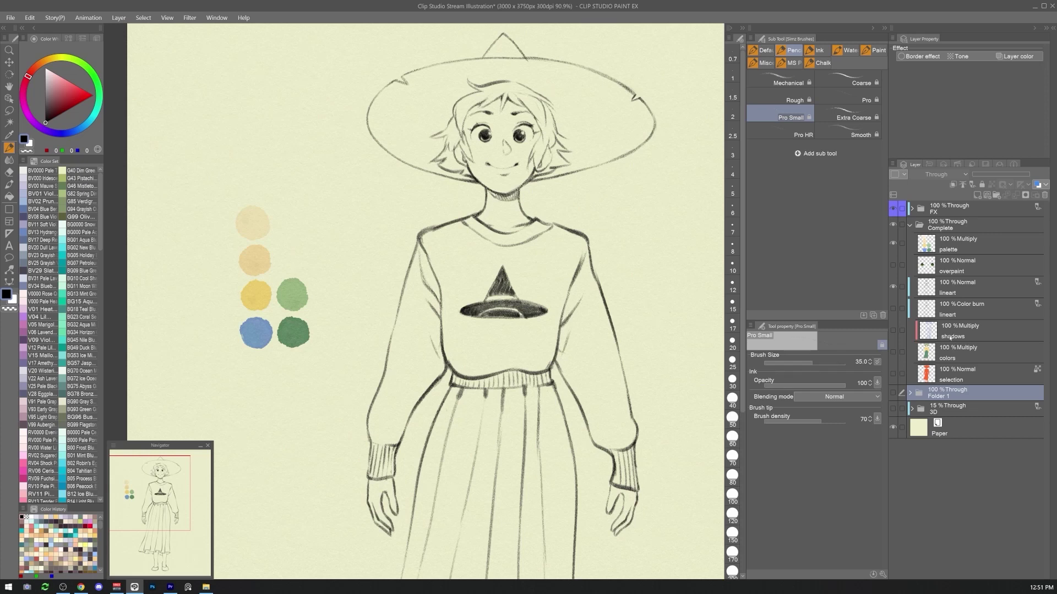
alt+click(257, 293)
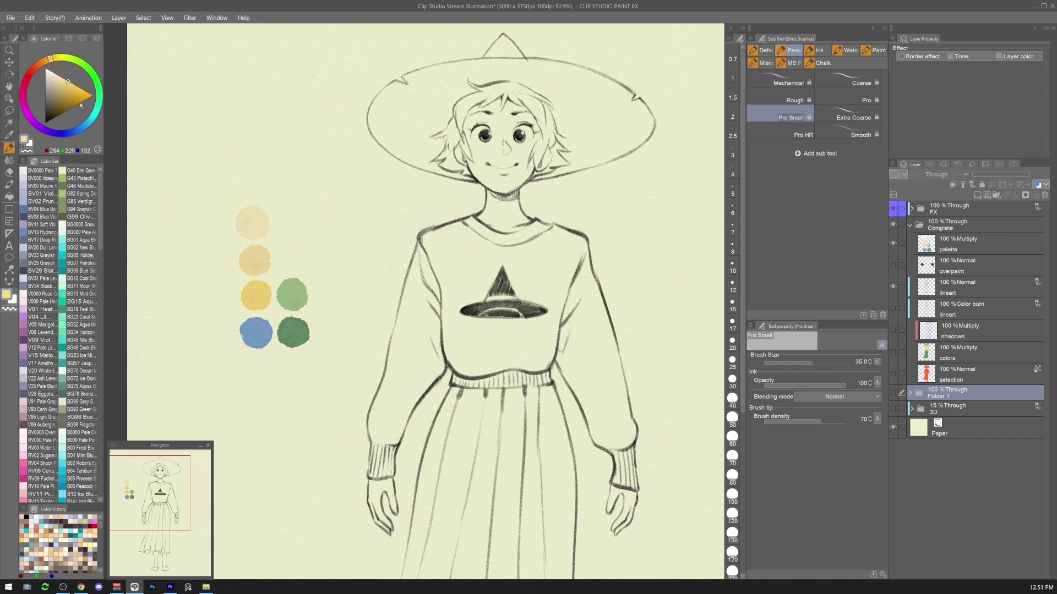
drag(55, 135, 97, 108)
Try the Flat watercolor brush and switch to Waterbrush Fine M 2.
click(847, 50)
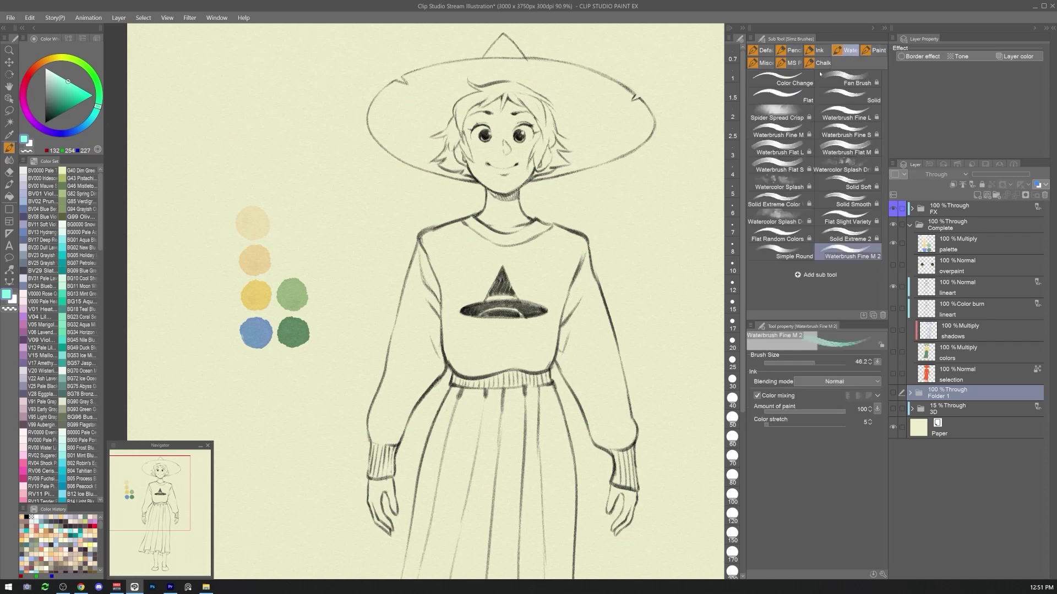
click(801, 100)
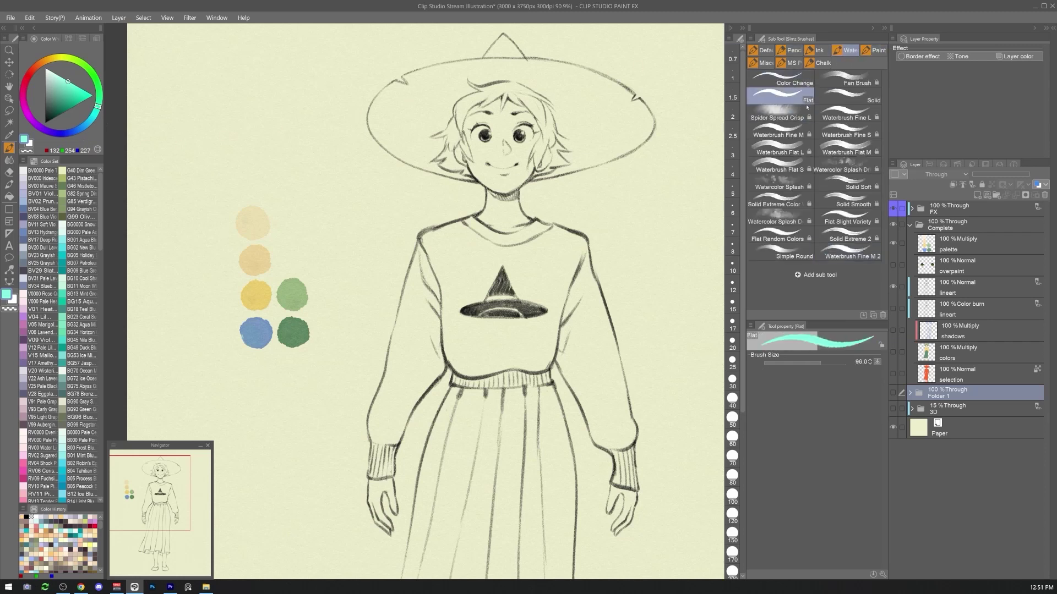
click(850, 253)
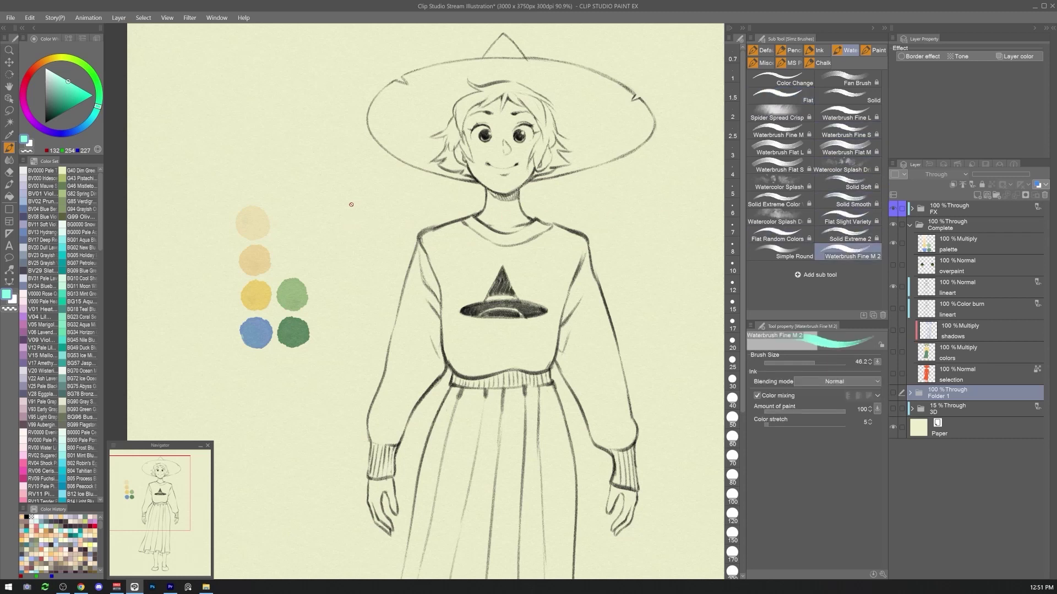
Create a new layer and test brush strokes on it with sampled palette colors including blue, undoing each test.
key(ctrl+shift+n)
mouse_move(304, 234)
mouse_down()
mouse_move(384, 236)
mouse_move(363, 192)
mouse_move(356, 200)
mouse_move(316, 180)
mouse_move(330, 162)
mouse_move(313, 171)
mouse_move(322, 220)
mouse_move(352, 238)
mouse_move(326, 238)
mouse_move(338, 229)
mouse_move(369, 270)
mouse_up()
key(ctrl+z)
alt+click(256, 296)
key(ctrl+z)
alt+click(256, 333)
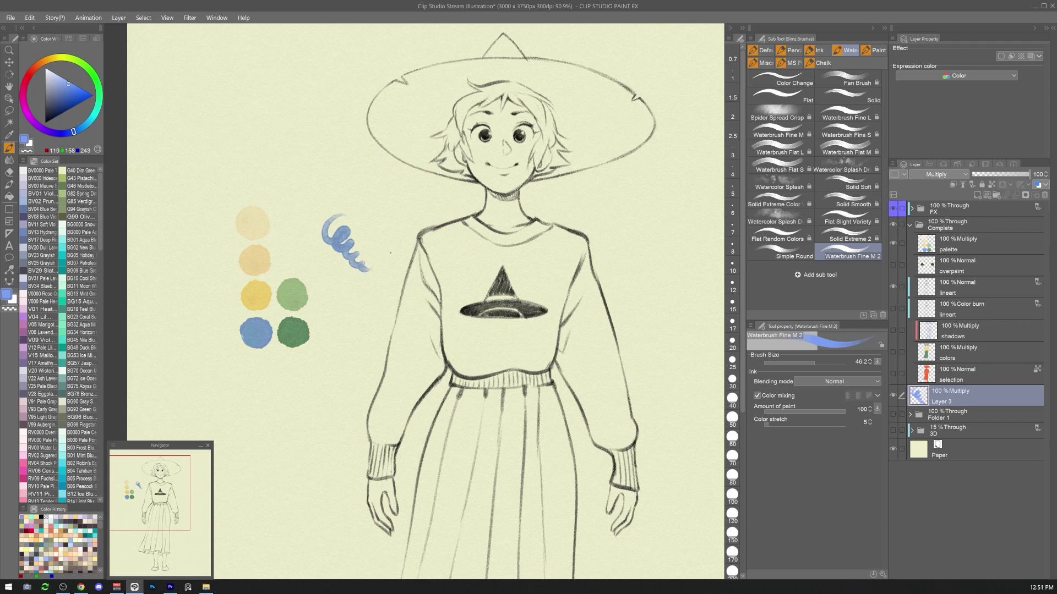
key(ctrl+z)
Paint a solid blue test patch beside the figure with Waterbrush Fine M 2, inspect its texture, and delete it.
mouse_move(343, 194)
mouse_down()
mouse_move(377, 199)
mouse_move(390, 227)
mouse_move(378, 211)
mouse_up()
scroll(379, 211, up, 3)
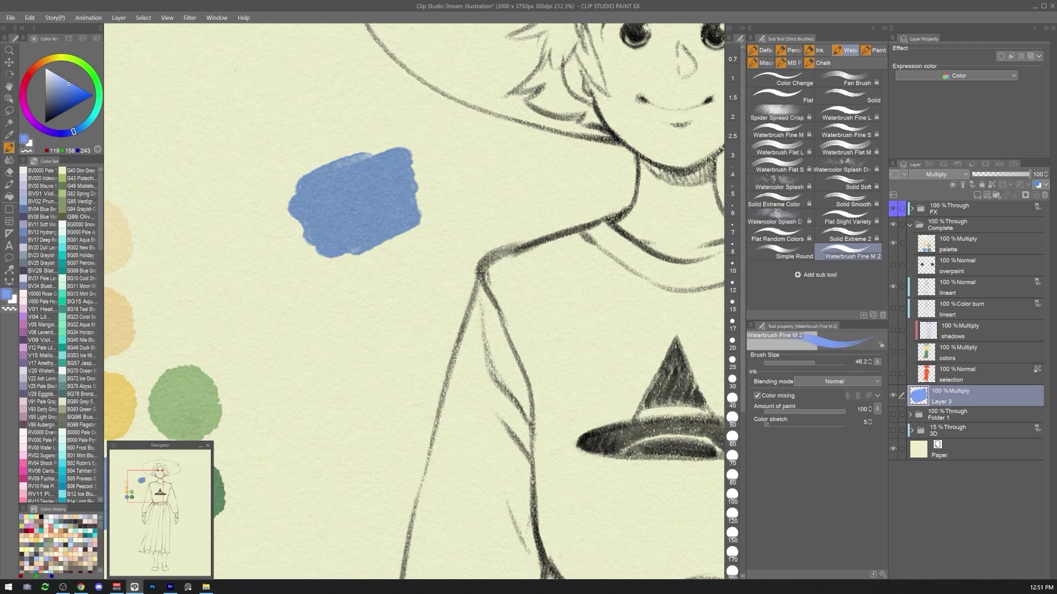
scroll(498, 249, down, 3)
drag(498, 249, 413, 271)
key(Delete)
Outline the left and upper edges of the hat brim in dark blue-violet BV08 with the Flat brush on Layer 3.
click(787, 96)
click(41, 217)
mouse_move(348, 79)
mouse_down()
mouse_move(333, 122)
mouse_move(355, 146)
mouse_move(427, 185)
mouse_move(491, 194)
mouse_up()
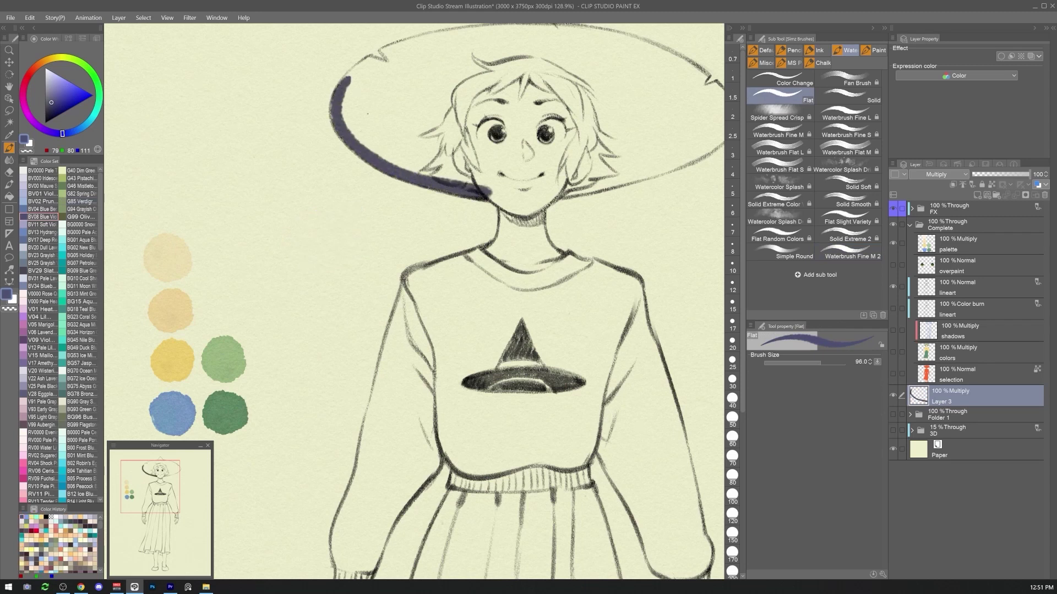
mouse_move(335, 105)
mouse_down()
mouse_move(371, 58)
mouse_move(396, 68)
mouse_move(384, 50)
mouse_move(481, 29)
mouse_up()
click(385, 53)
drag(394, 64, 419, 47)
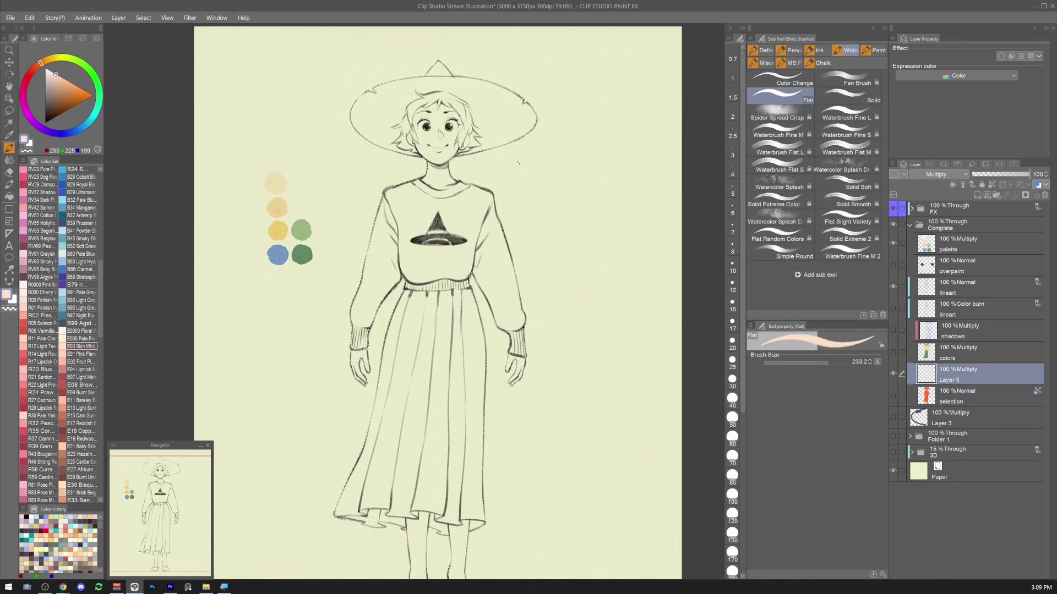
Paint the whole figure with the E00 skin tone on Layer 5, using the Flat brush at size 233.2.
drag(408, 82, 506, 126)
mouse_move(419, 165)
mouse_down()
mouse_move(484, 232)
mouse_move(358, 297)
mouse_up()
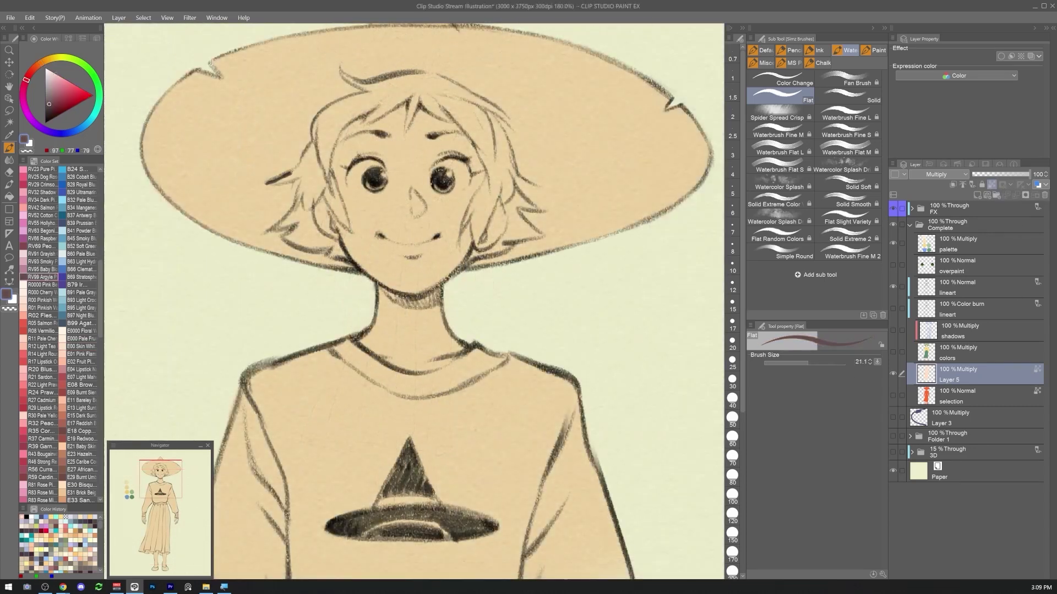
Outline the hair section left of the face on Layer 5 in the dark RV99 colour and fill it.
mouse_move(302, 161)
mouse_down()
mouse_move(313, 143)
mouse_move(322, 171)
mouse_move(286, 182)
mouse_move(330, 248)
mouse_up()
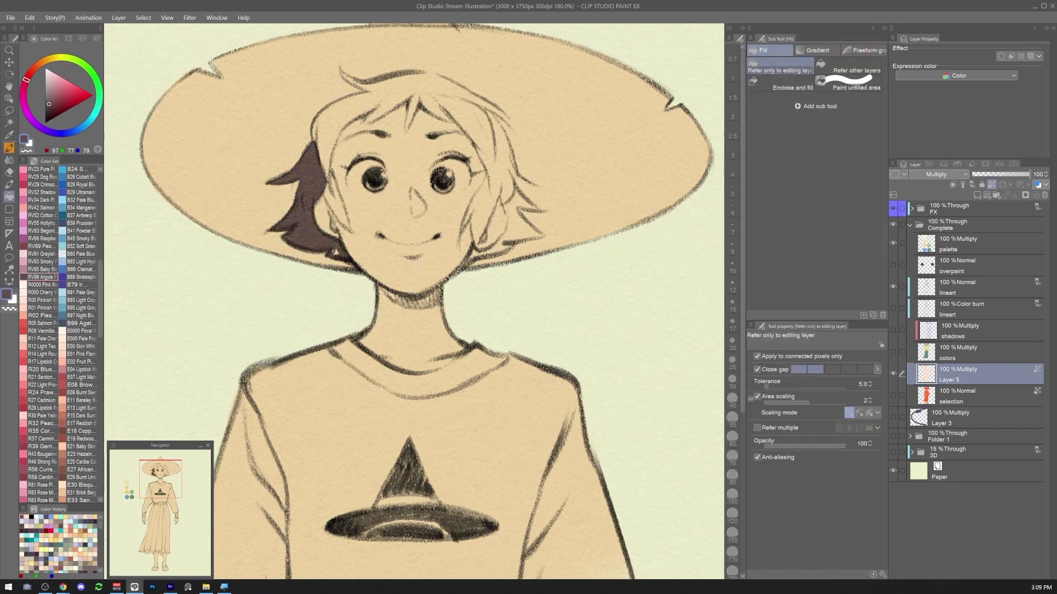
key(b)
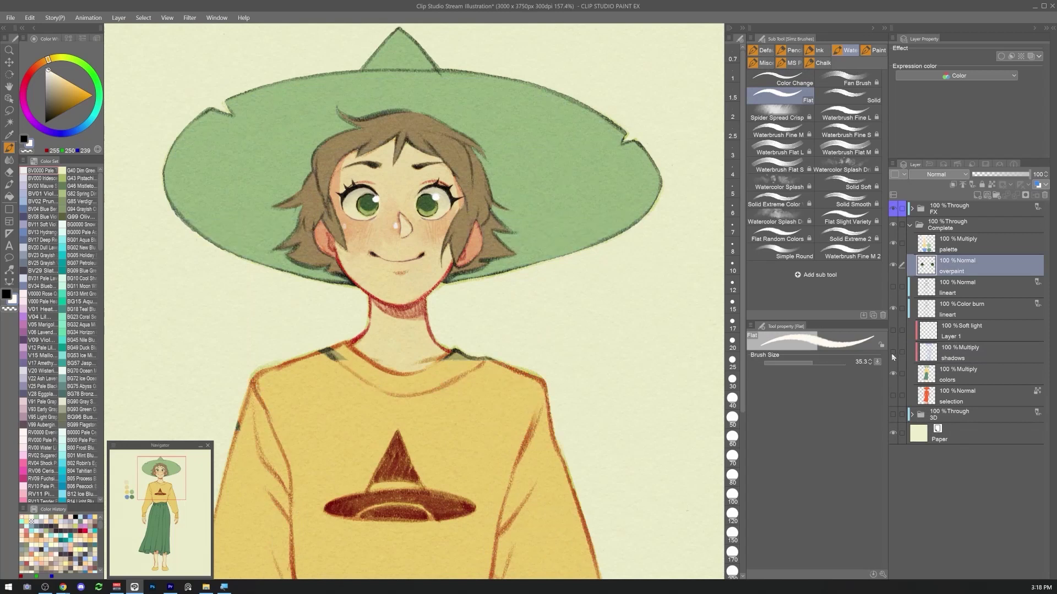
Compare the figure with and without the shadows and highlights layers by toggling each layer's visibility.
click(892, 352)
click(893, 352)
click(893, 352)
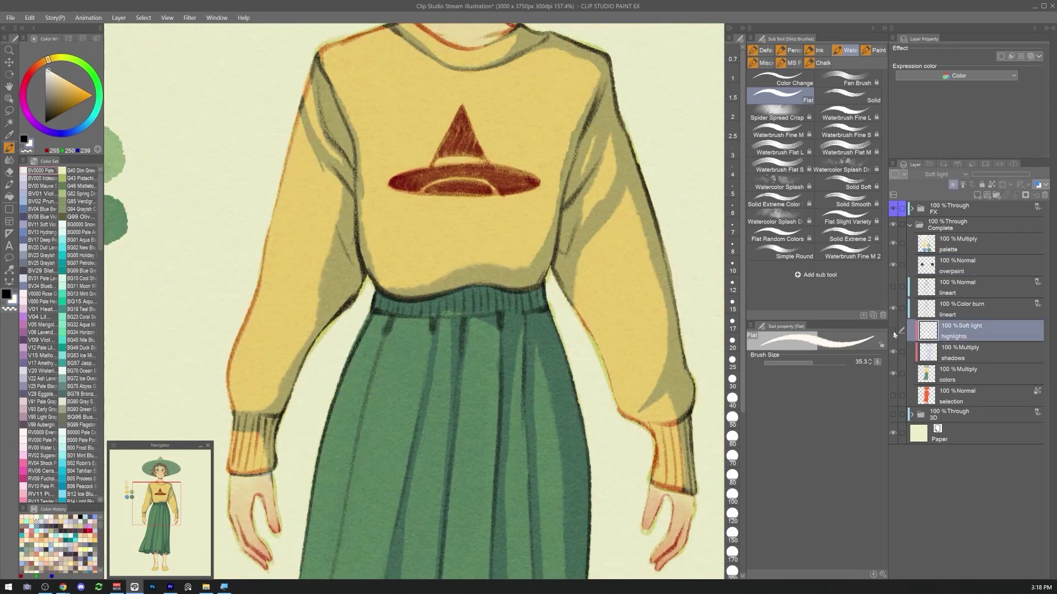
click(893, 330)
click(893, 330)
click(893, 331)
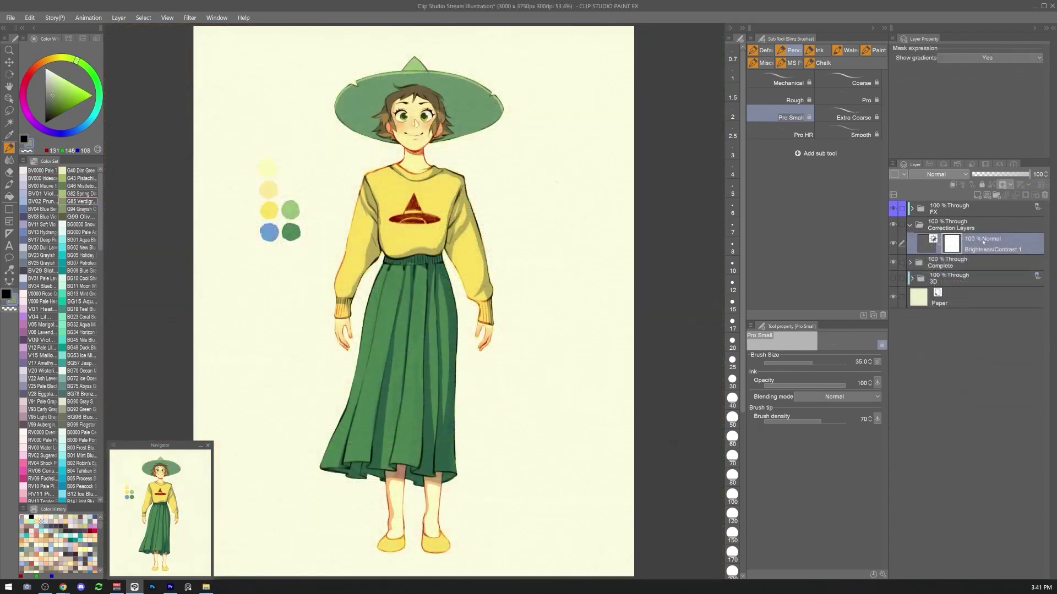
Check the effect of the Correction Layers folder and review the available new correction layer types without adding one.
click(893, 226)
click(119, 18)
mouse_move(242, 49)
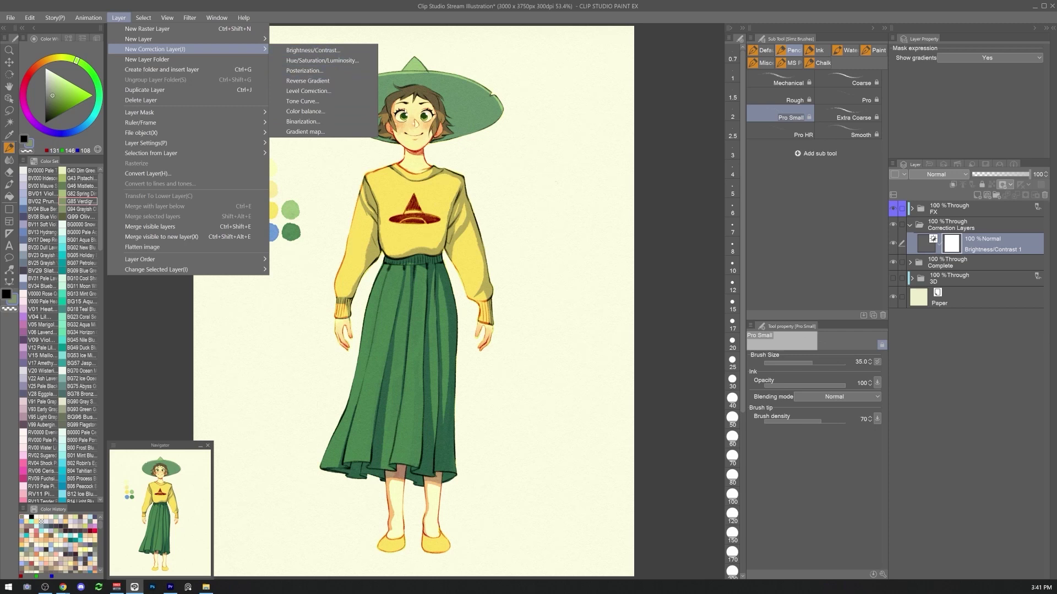
click(963, 345)
Try placing the Correction Layers folder above the FX folder and compare the paper texture with the folder hidden and shown.
click(967, 227)
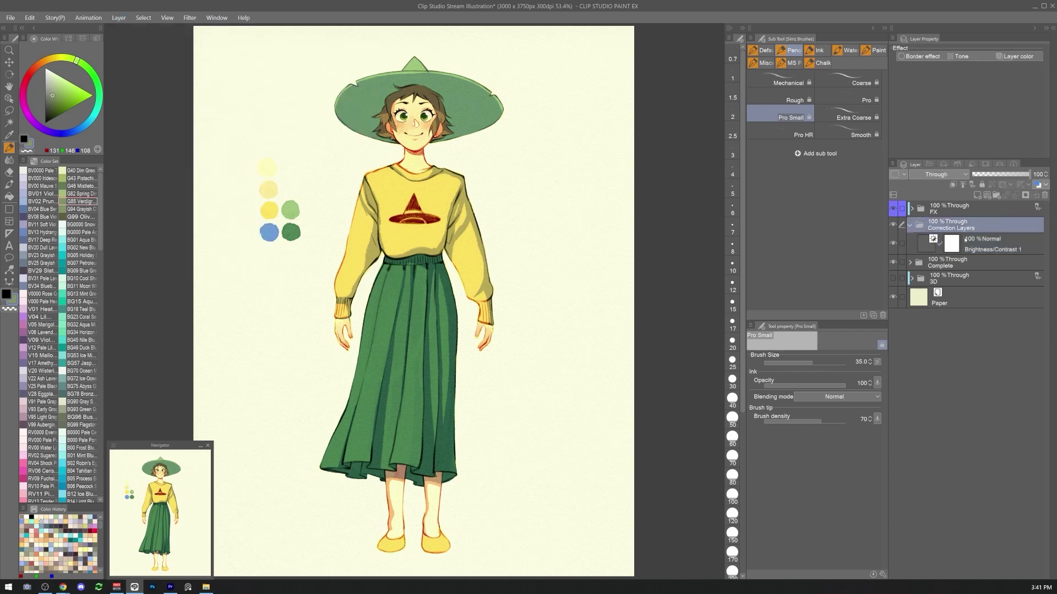
drag(963, 227, 963, 209)
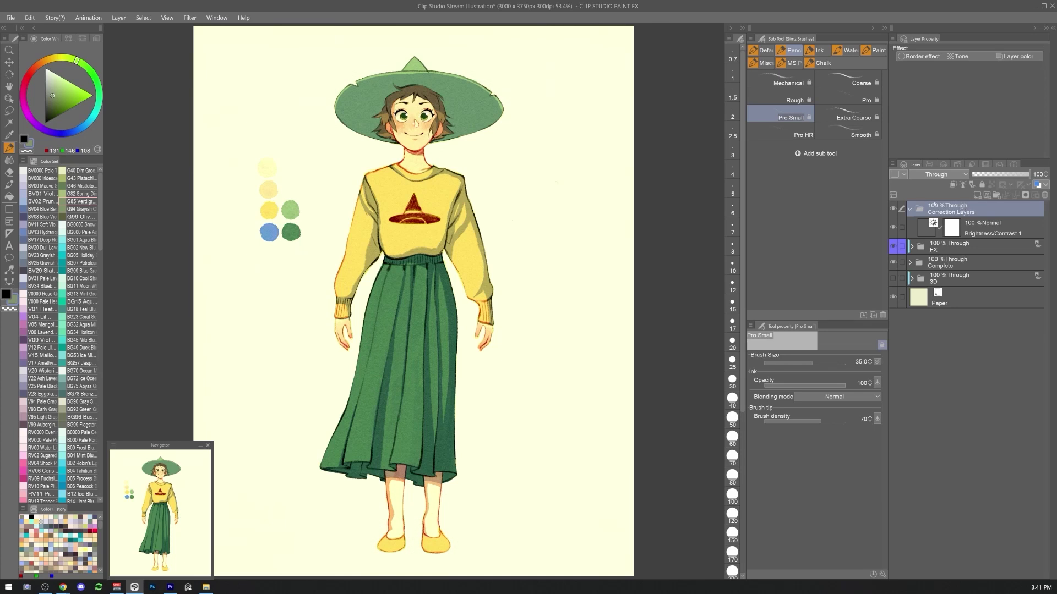
scroll(565, 158, up, 5)
click(892, 209)
click(893, 209)
Return the Correction Layers folder below the FX folder and compare the paper texture with the folder hidden and shown.
drag(972, 214, 973, 259)
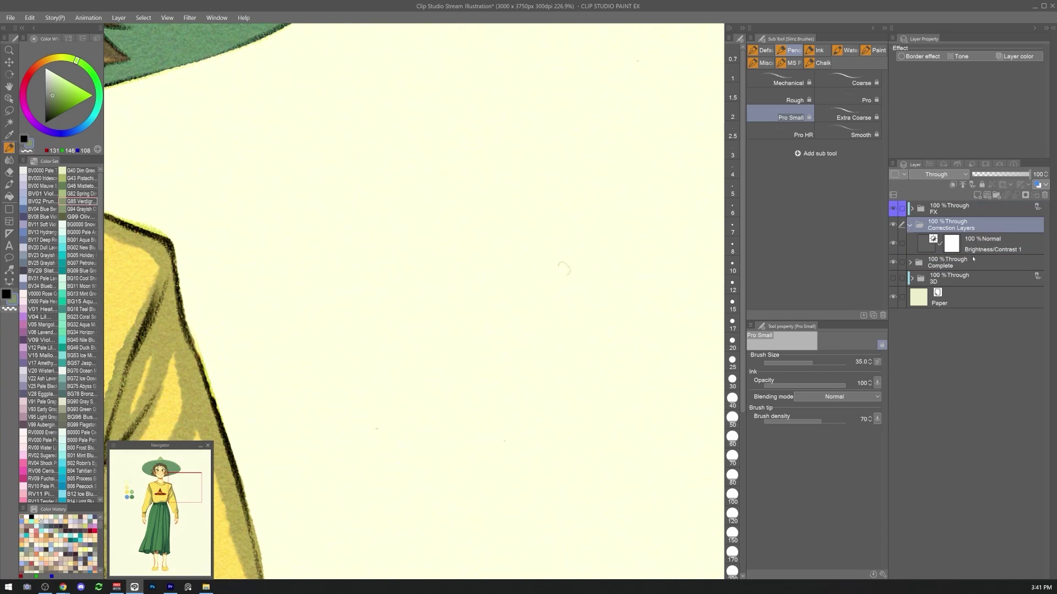
click(892, 225)
click(893, 225)
click(893, 225)
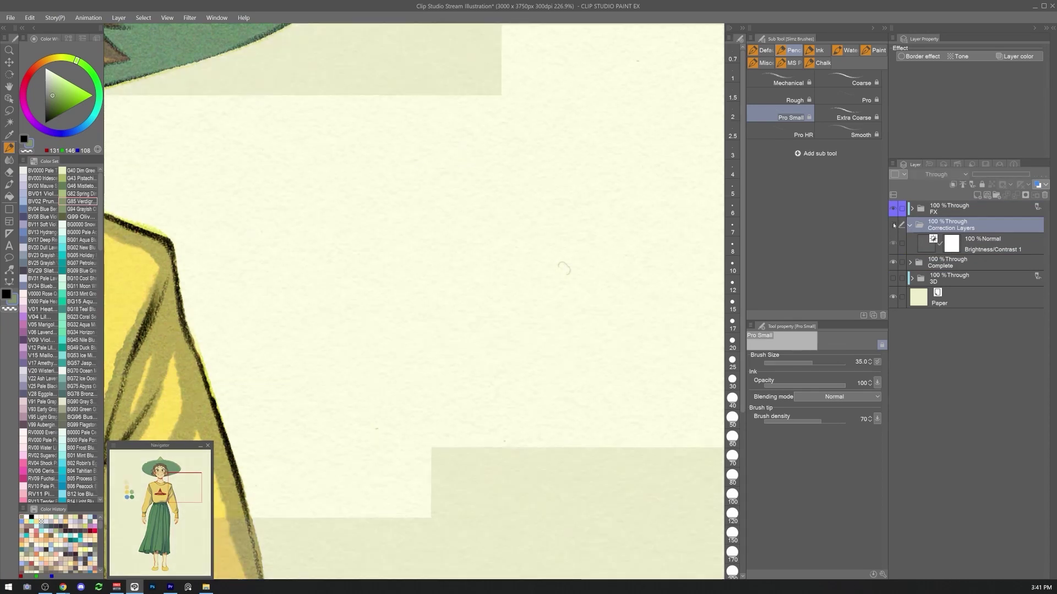
click(893, 225)
scroll(625, 217, down, 8)
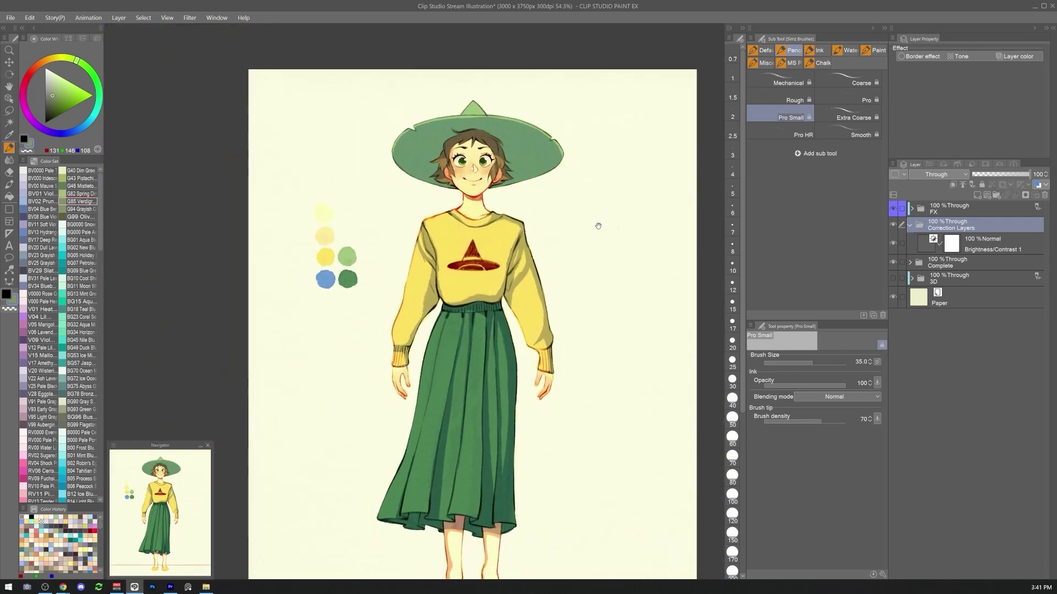
Lower the opacity of the Brightness/Contrast 1 correction layer to 59%.
drag(597, 224, 623, 170)
click(995, 249)
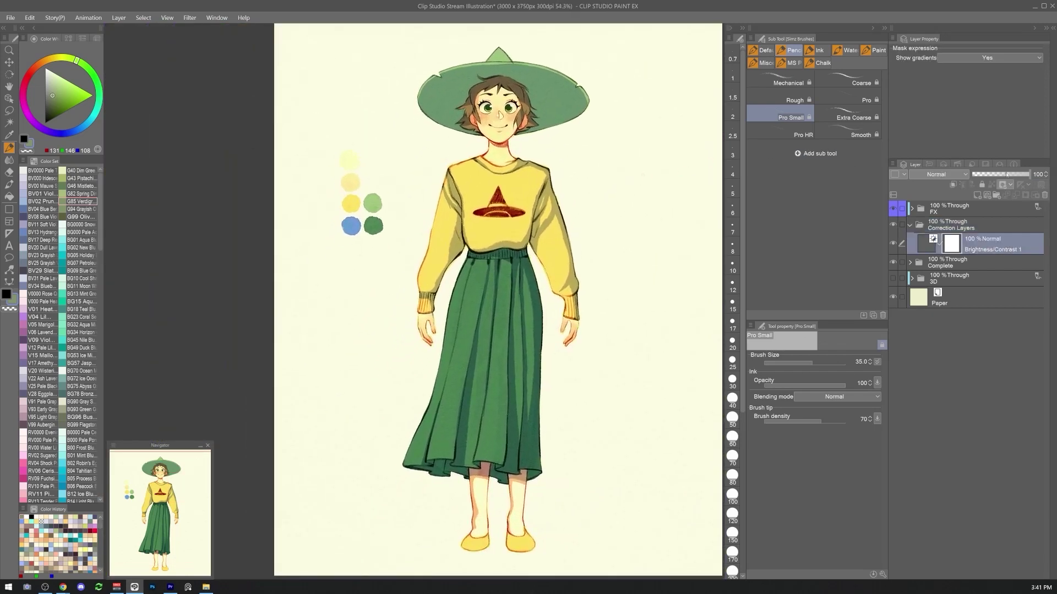
drag(1003, 175, 1001, 175)
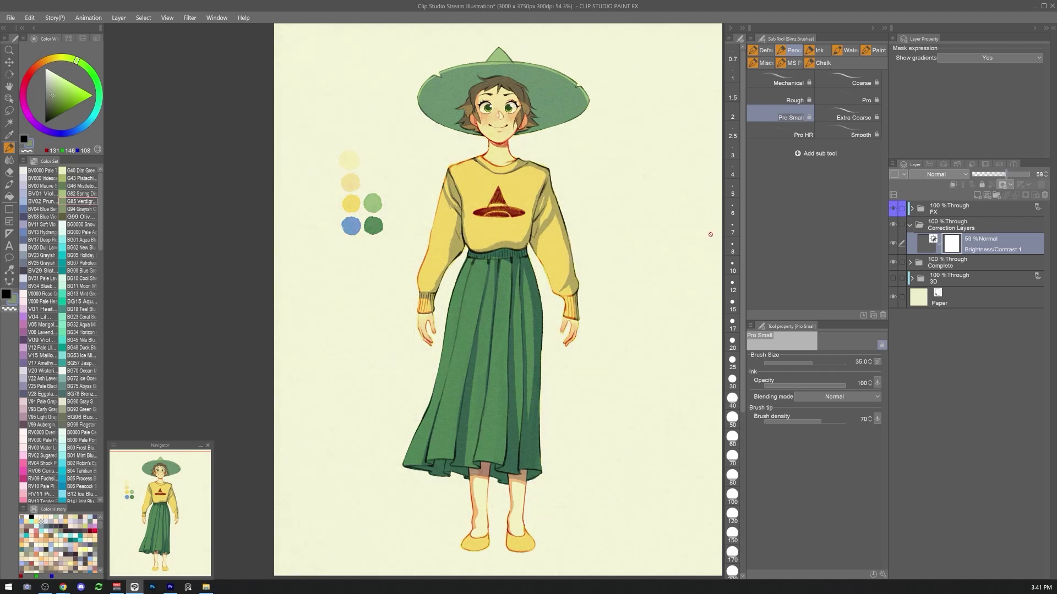
Export the illustration as a single-layer JPEG with quality 90 and a scale ratio of 80% and accept the export preview.
click(10, 19)
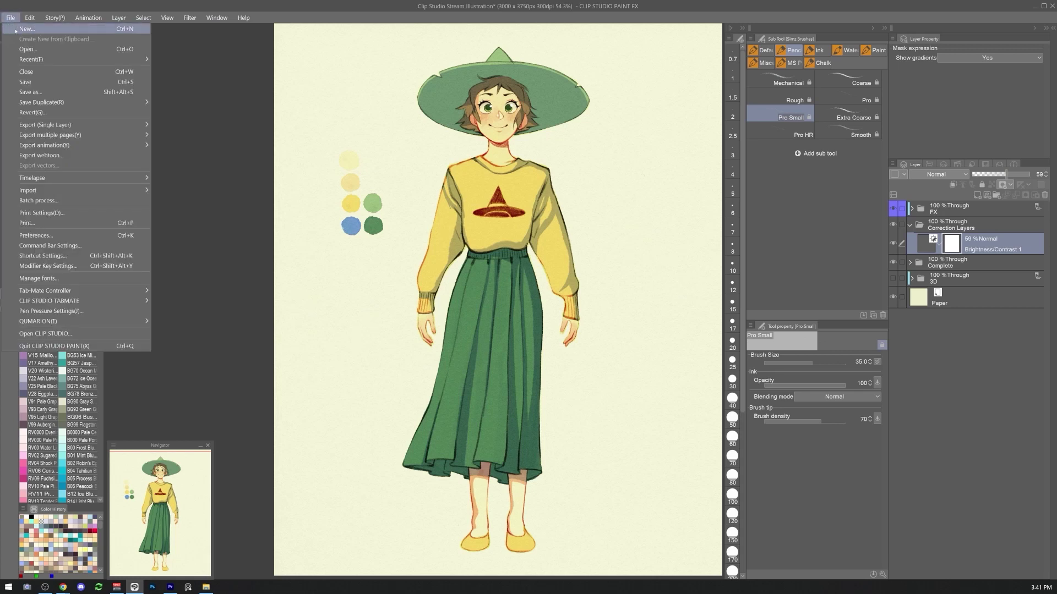
mouse_move(111, 130)
click(187, 134)
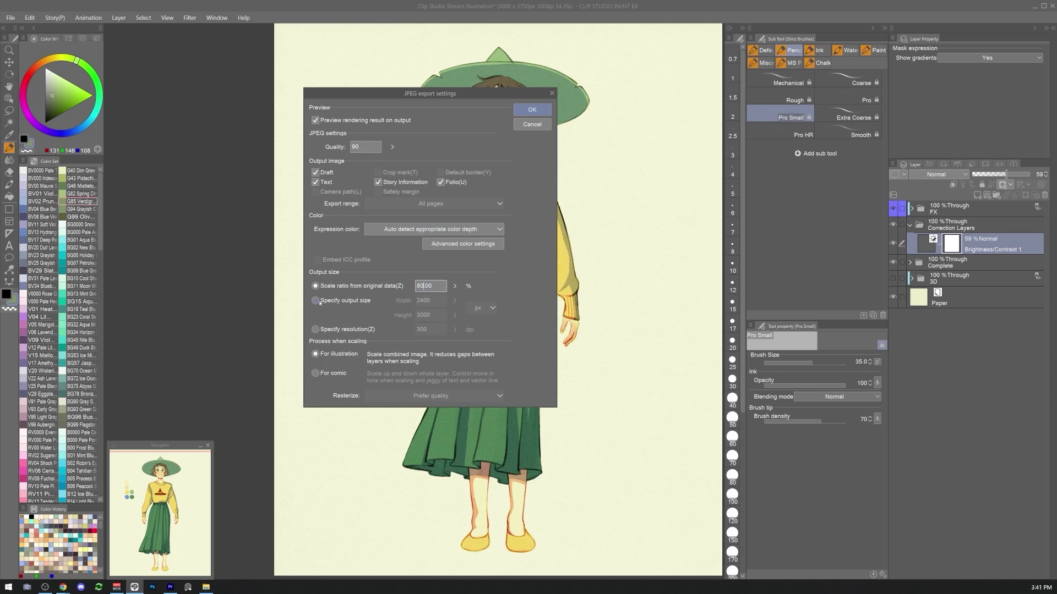
click(529, 112)
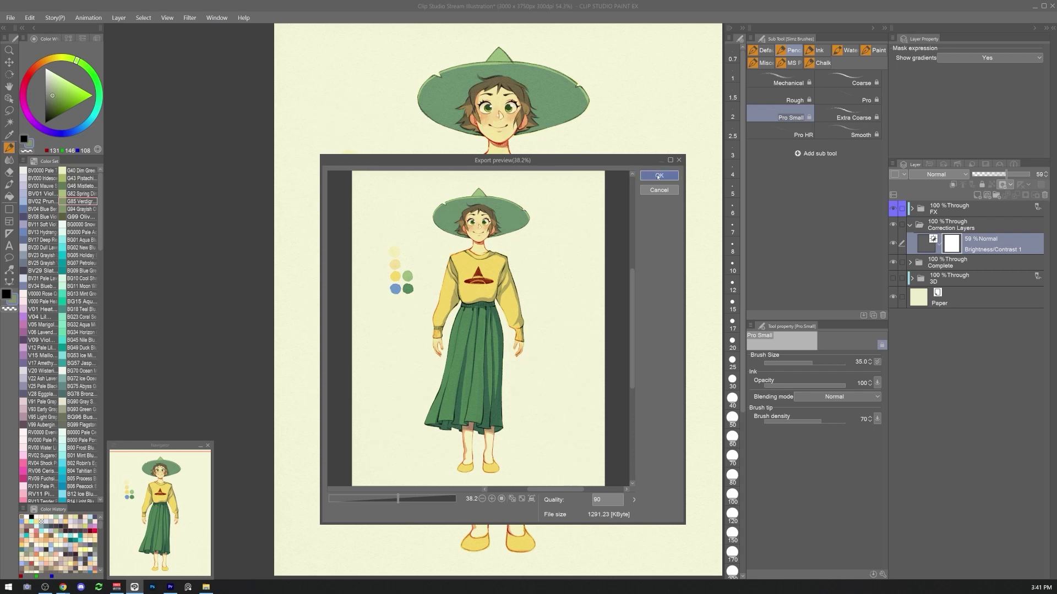
click(658, 176)
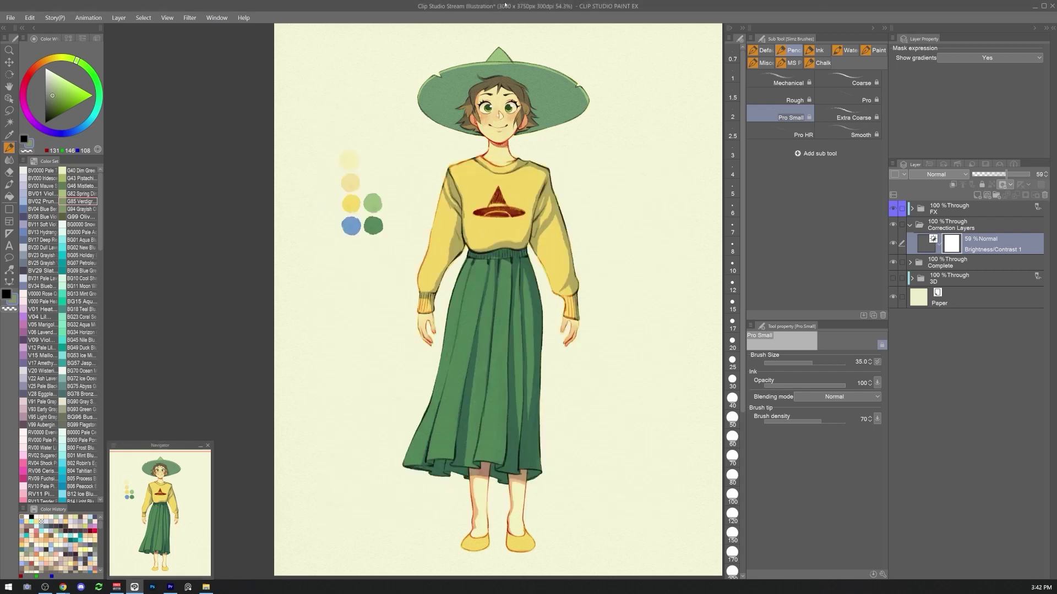